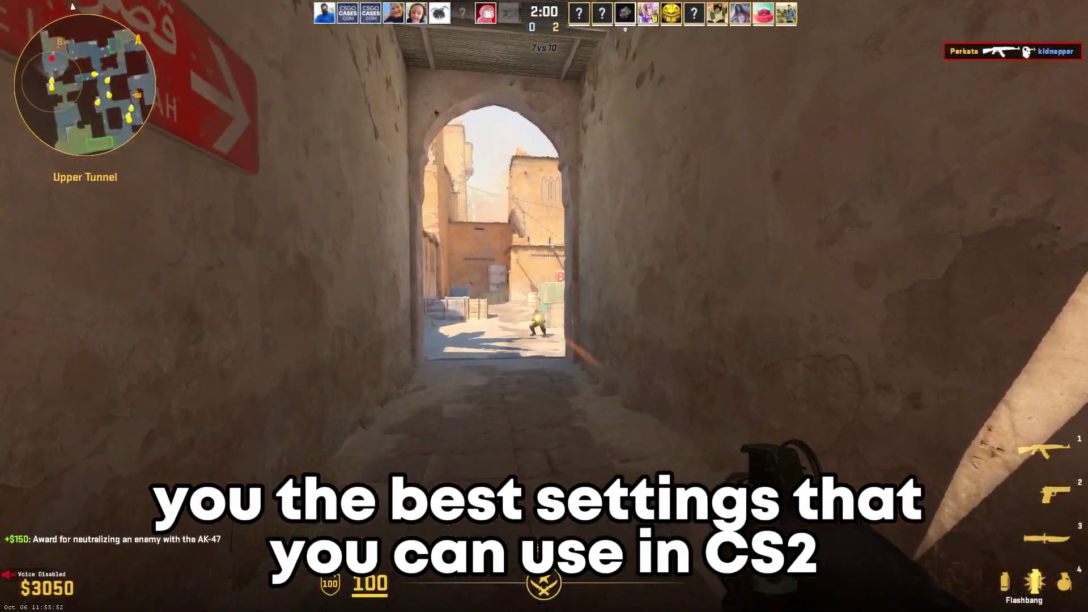
Switch to the AK-47 and shoot enemies through the archway toward B site
{"action": "key", "text": "1"}
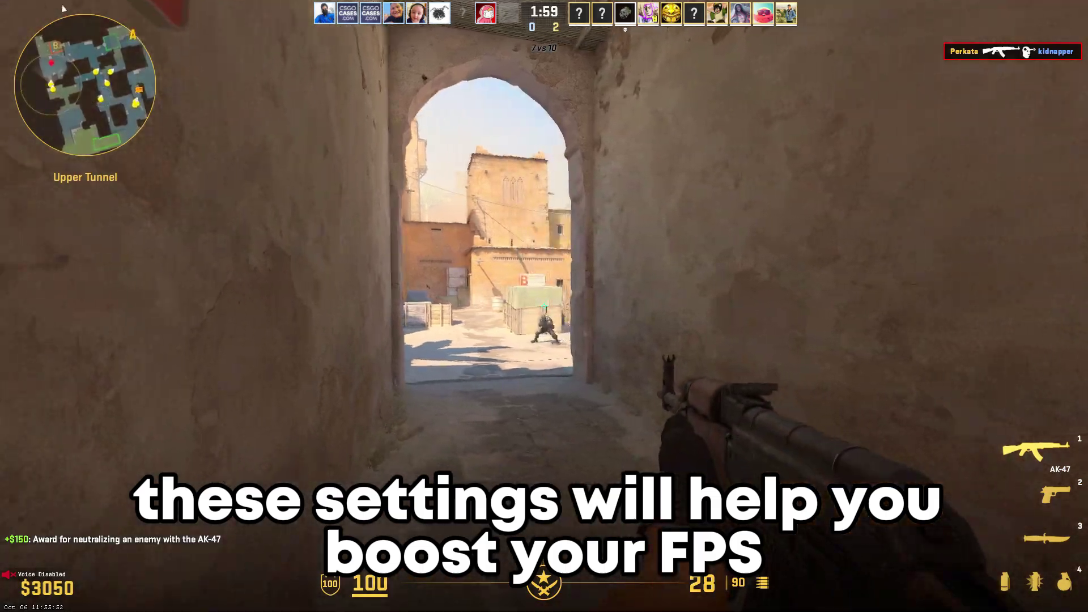
{"action": "left_click", "coordinate": [544, 306]}
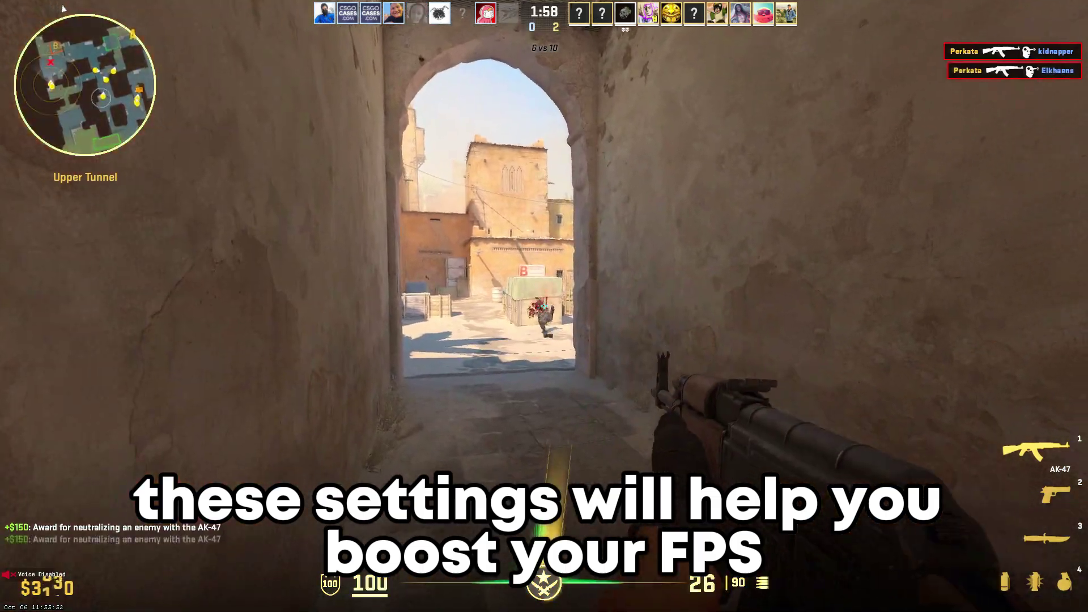
{"action": "key", "text": "w"}
{"action": "left_click", "coordinate": [544, 306]}
{"action": "left_click", "coordinate": [544, 305]}
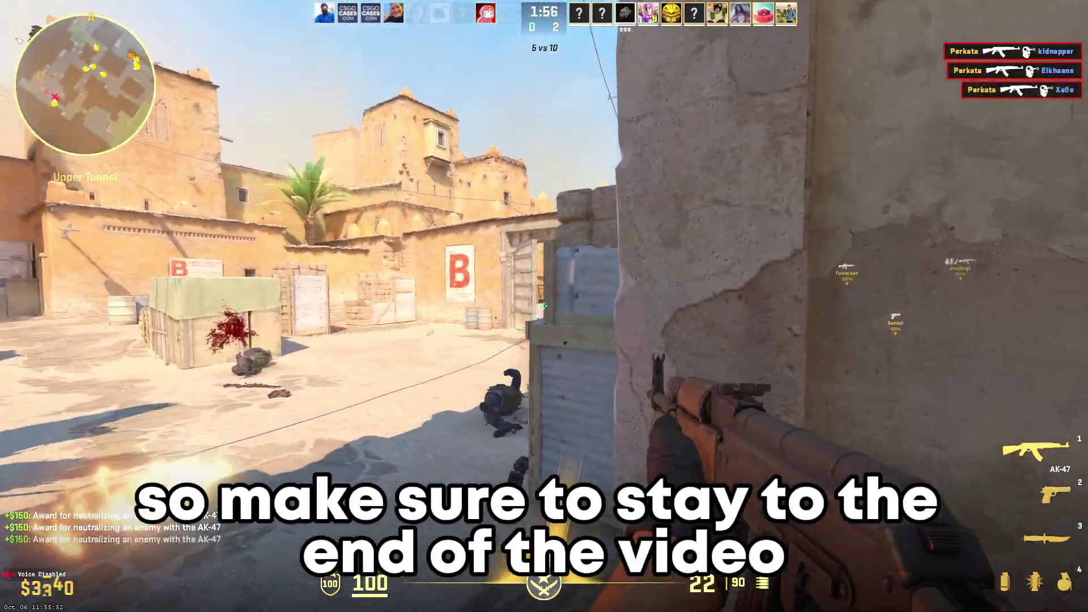
Shoot the enemy on the wall, reload, then bring up the game's Video settings
{"action": "left_click", "coordinate": [544, 306]}
{"action": "left_click", "coordinate": [544, 306]}
{"action": "key", "text": "r"}
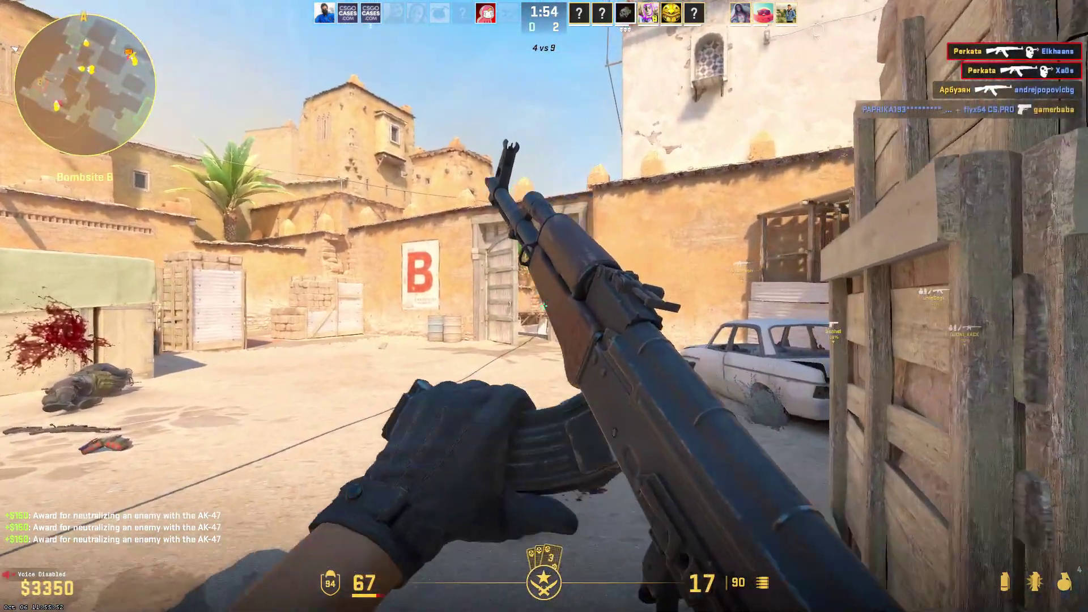
{"action": "key", "text": "w"}
{"action": "key", "text": "4"}
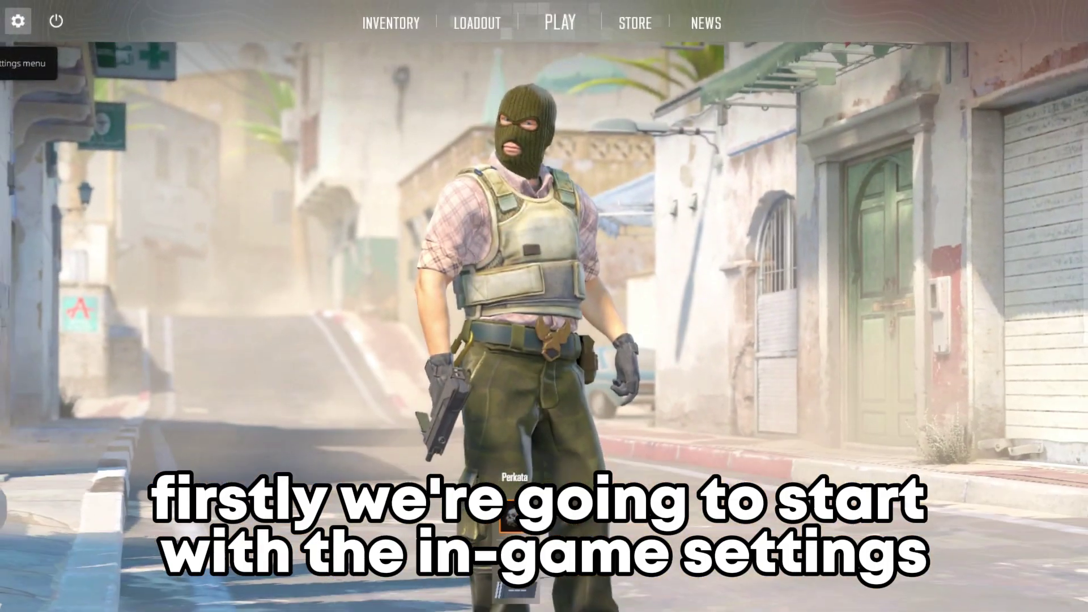
{"action": "left_click", "coordinate": [18, 21]}
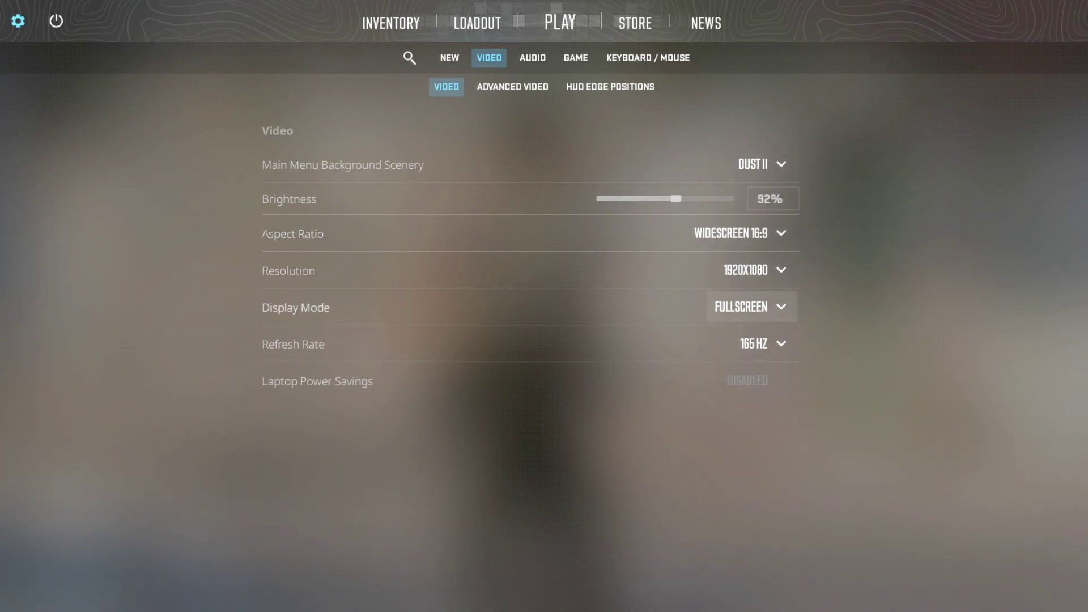
{"action": "left_click", "coordinate": [750, 307]}
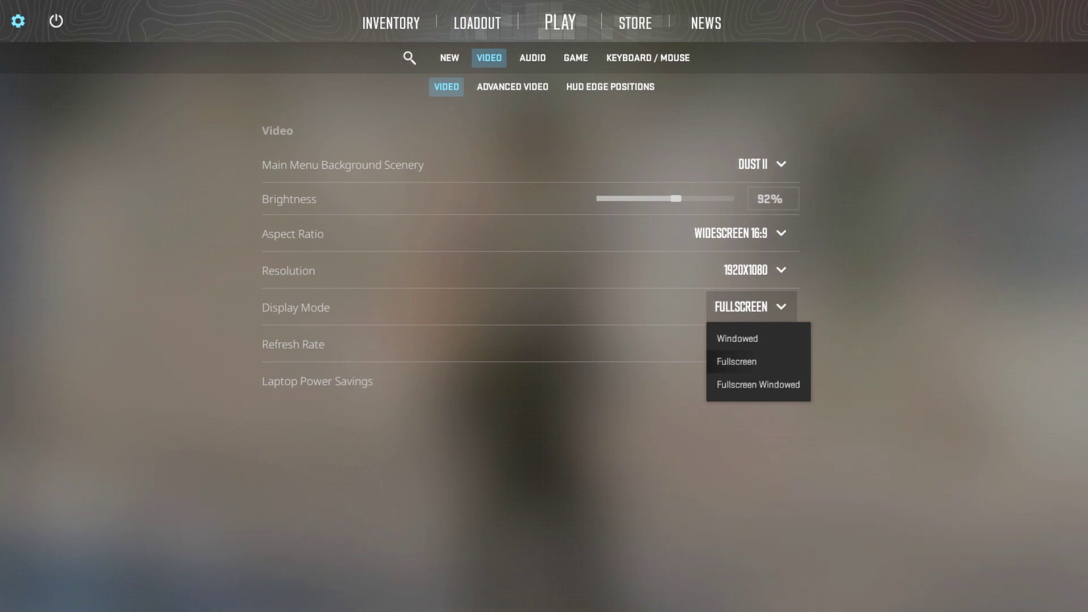
{"action": "left_click", "coordinate": [737, 362]}
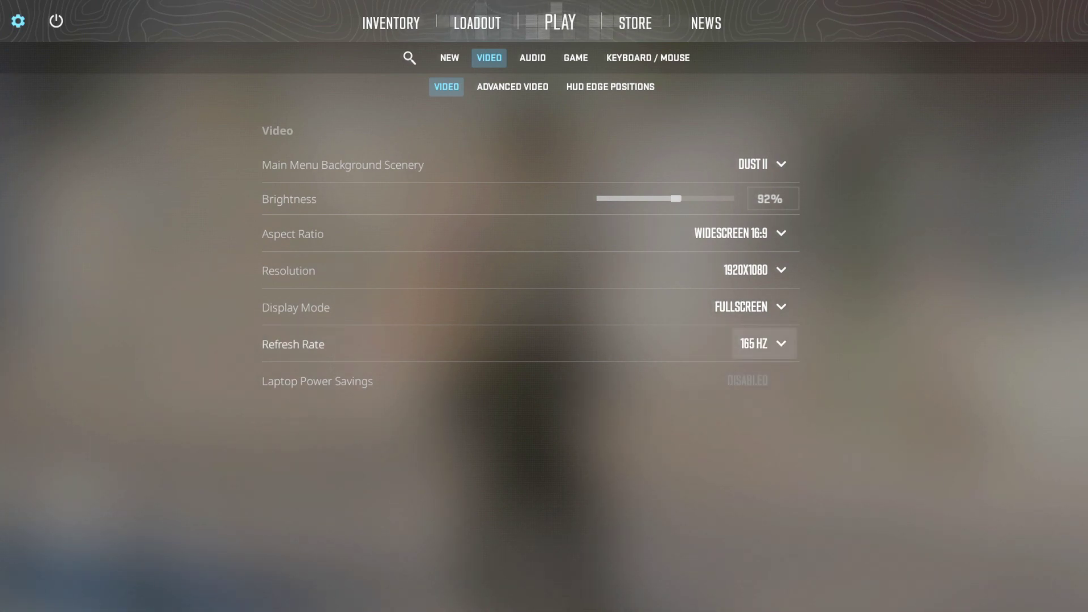
{"action": "left_click", "coordinate": [751, 307]}
{"action": "left_click", "coordinate": [738, 361]}
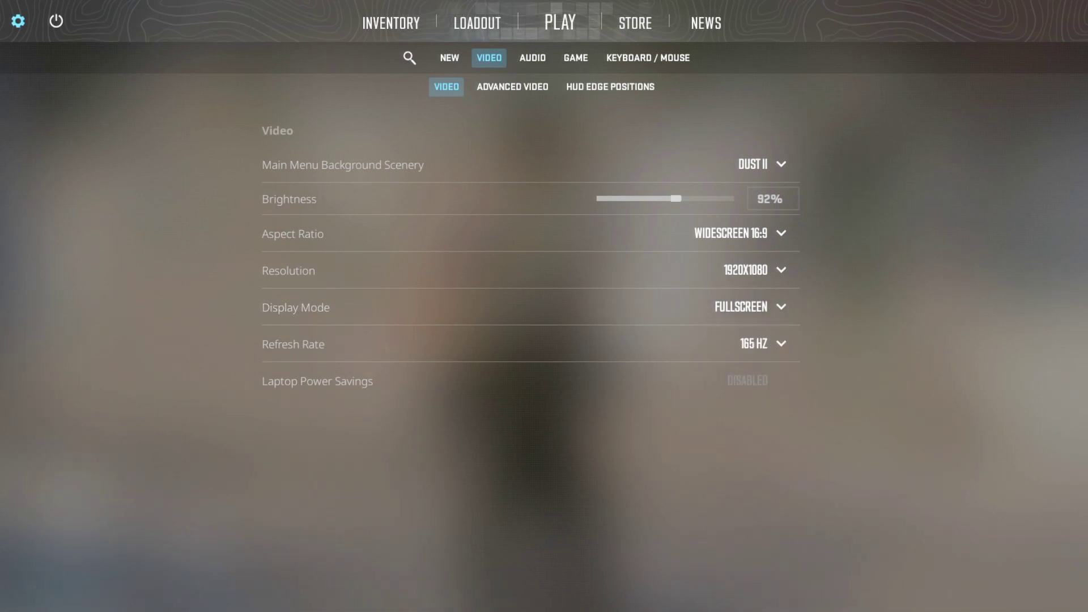
{"action": "left_click", "coordinate": [754, 343]}
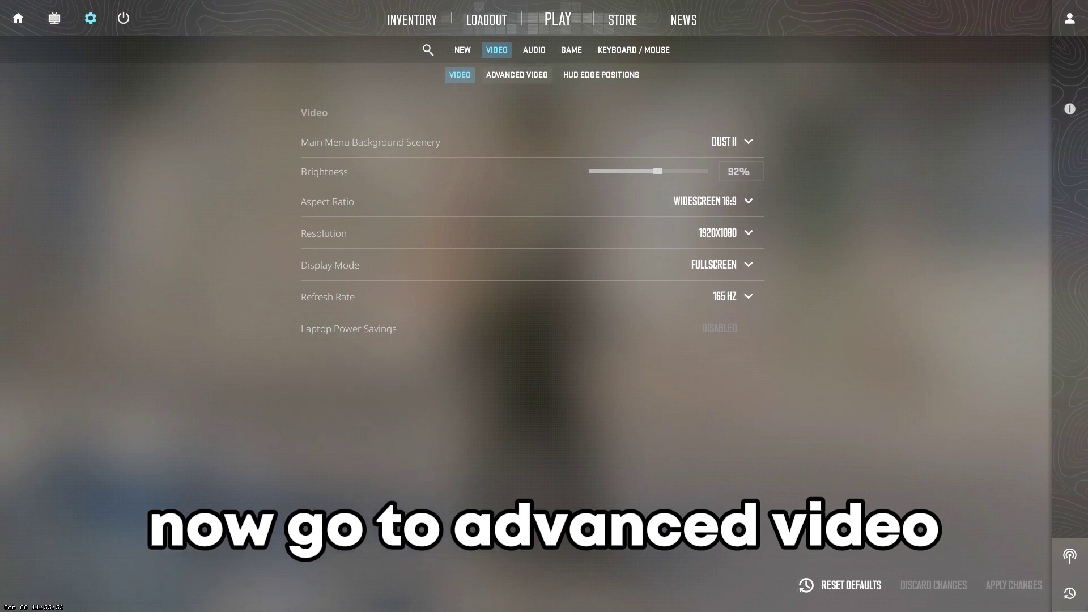
Switch to Advanced Video and leave Wait for Vertical Sync on Disabled
{"action": "left_click", "coordinate": [517, 75]}
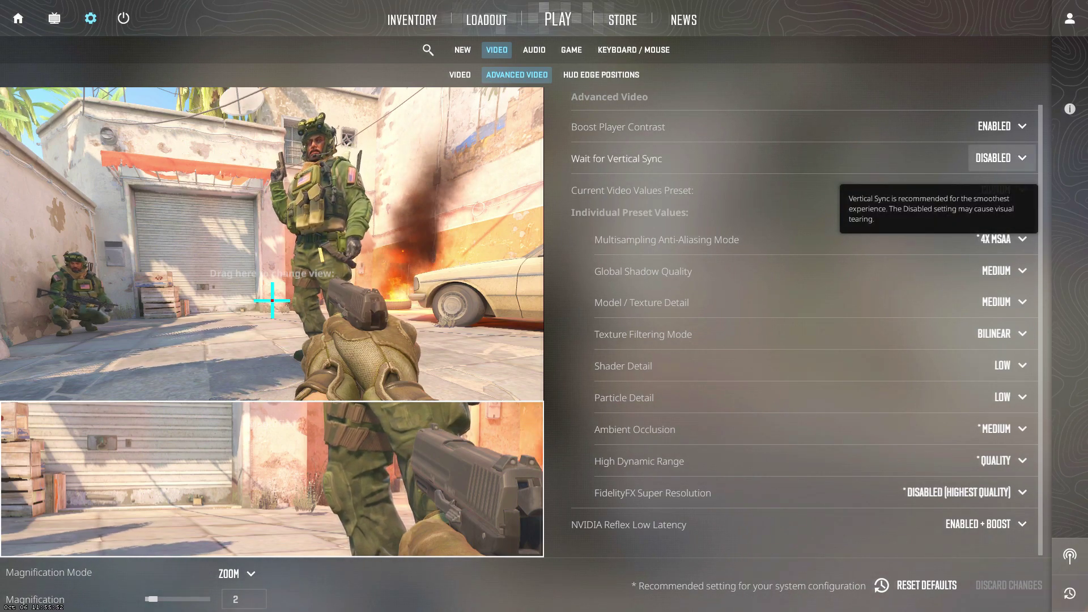
{"action": "left_click", "coordinate": [1001, 158]}
{"action": "left_click", "coordinate": [992, 184]}
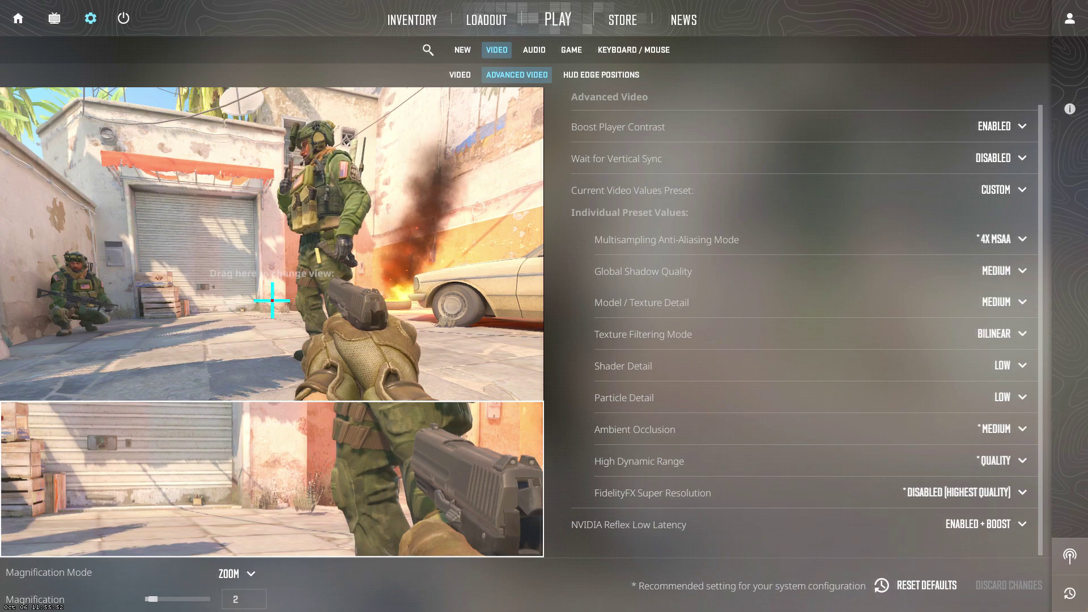
{"action": "left_click", "coordinate": [1001, 238]}
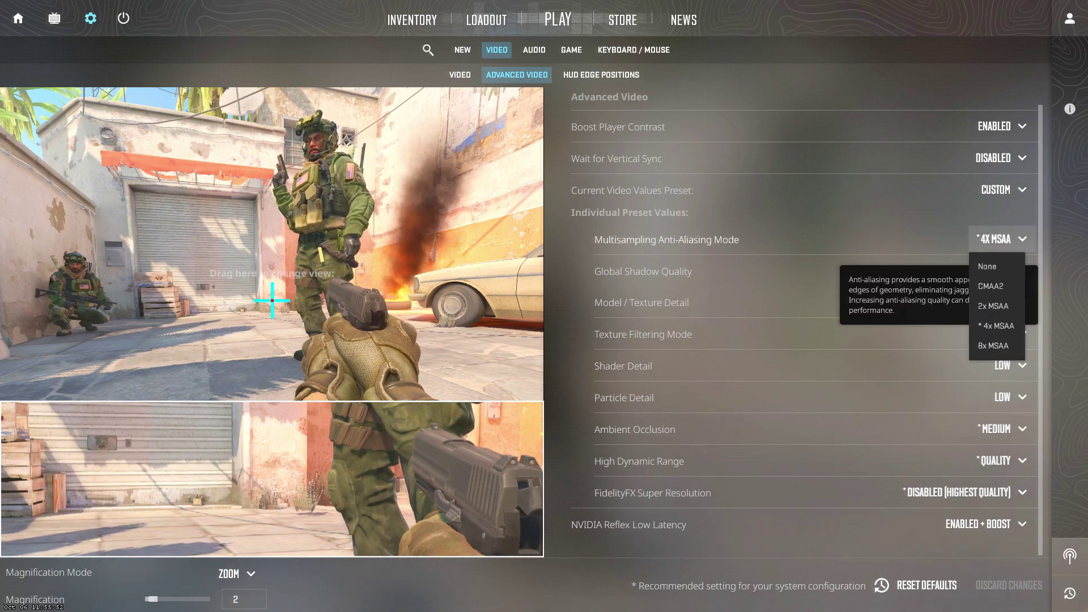
{"action": "left_click", "coordinate": [1001, 238]}
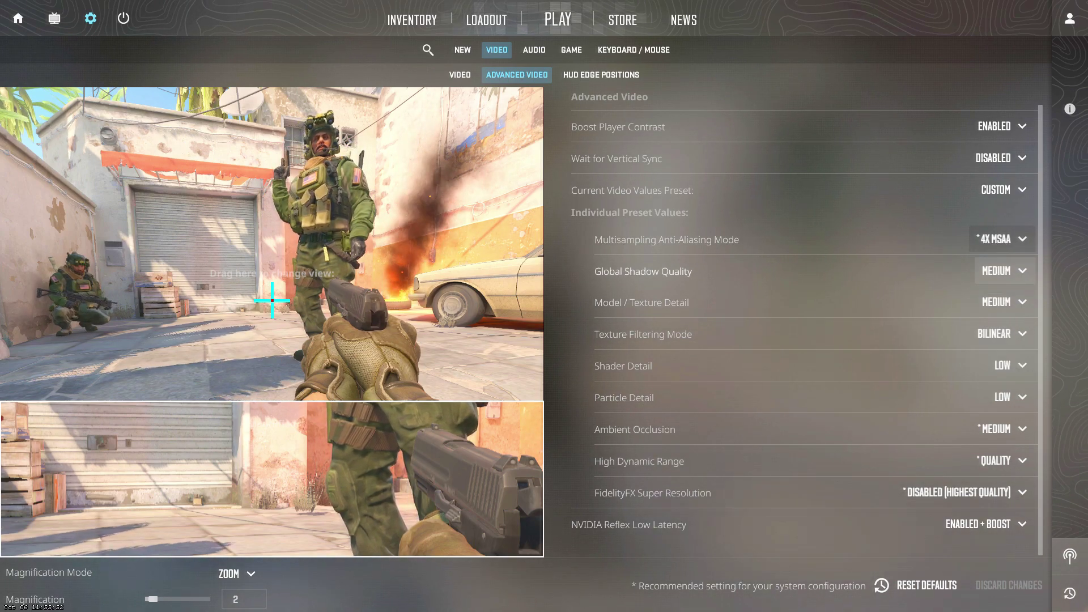
{"action": "left_click", "coordinate": [1002, 271]}
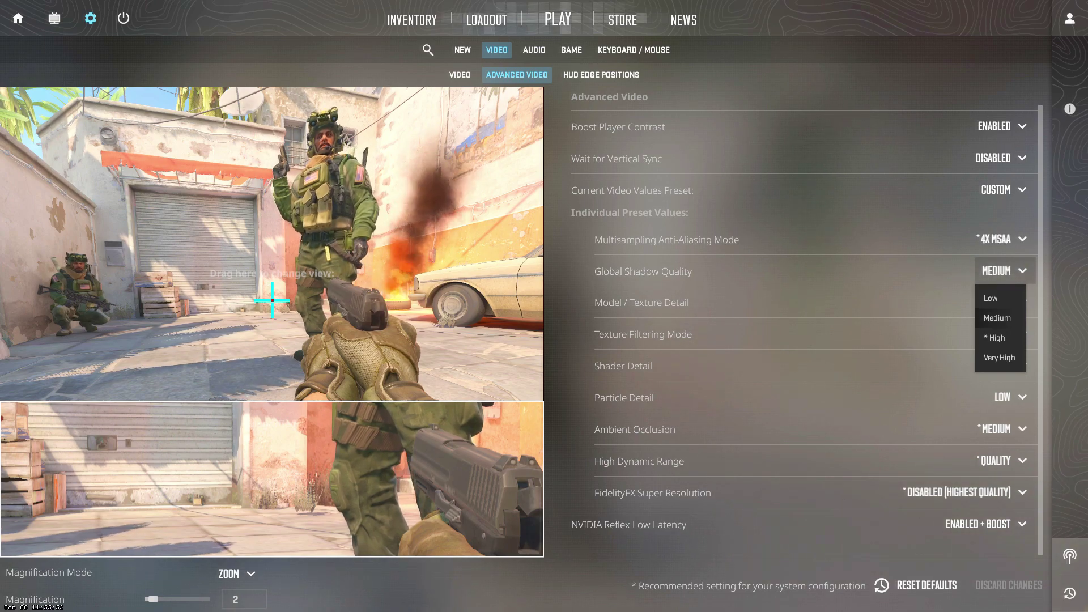
{"action": "left_click", "coordinate": [995, 314]}
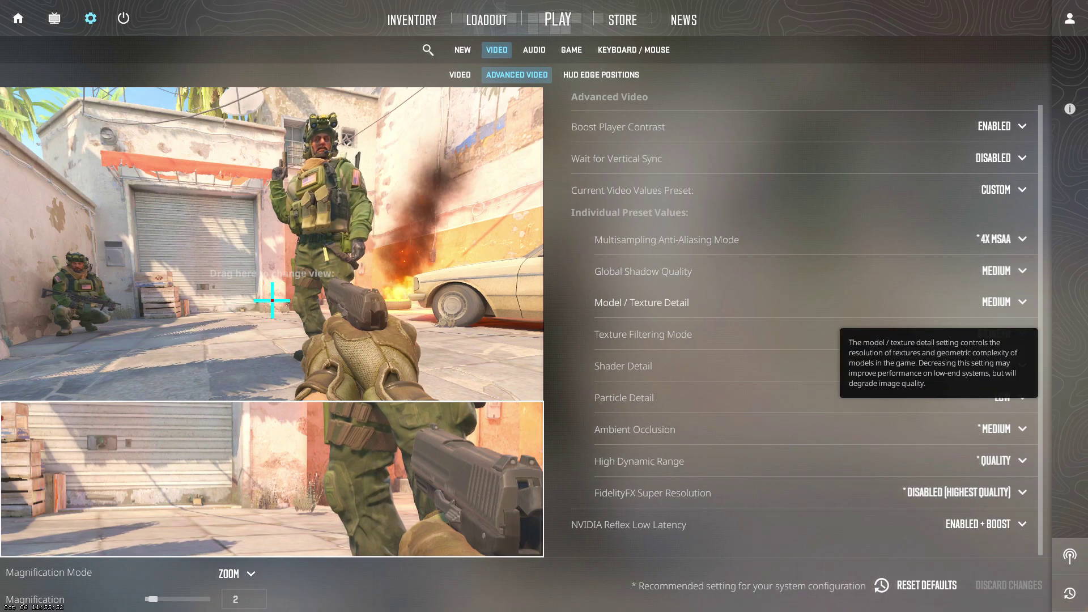
{"action": "left_click", "coordinate": [1002, 301]}
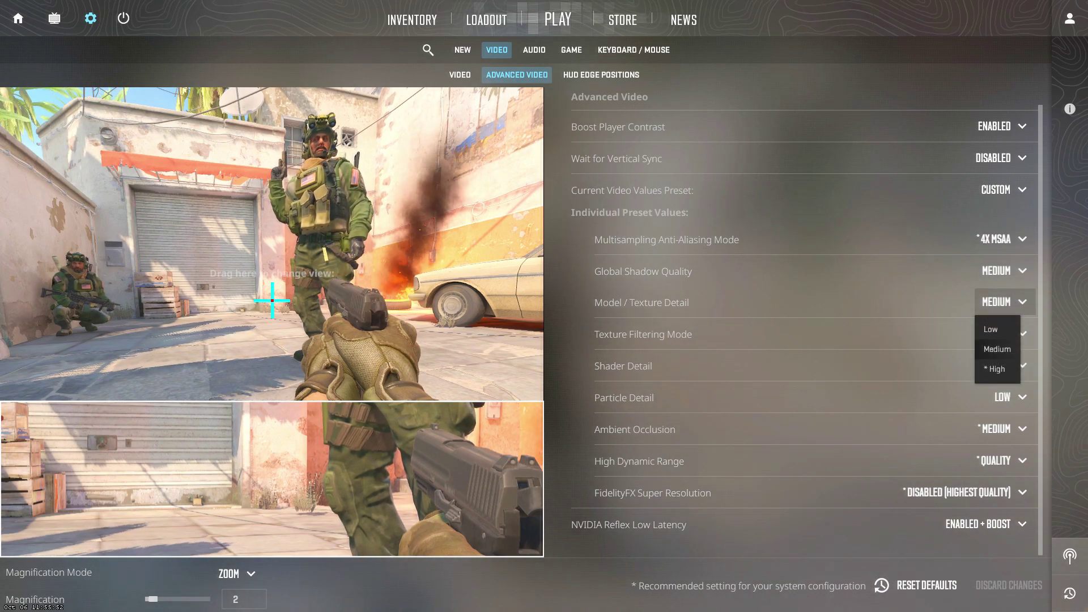
{"action": "left_click", "coordinate": [997, 349]}
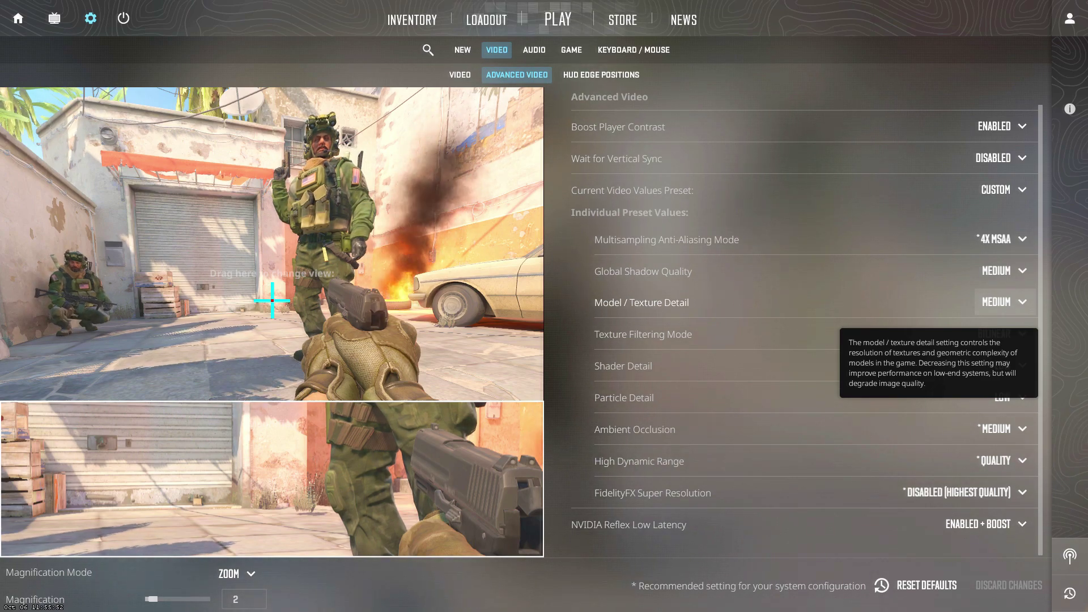
Keep texture filtering on Bilinear, and particle detail and shader detail on Low
{"action": "left_click", "coordinate": [1002, 334]}
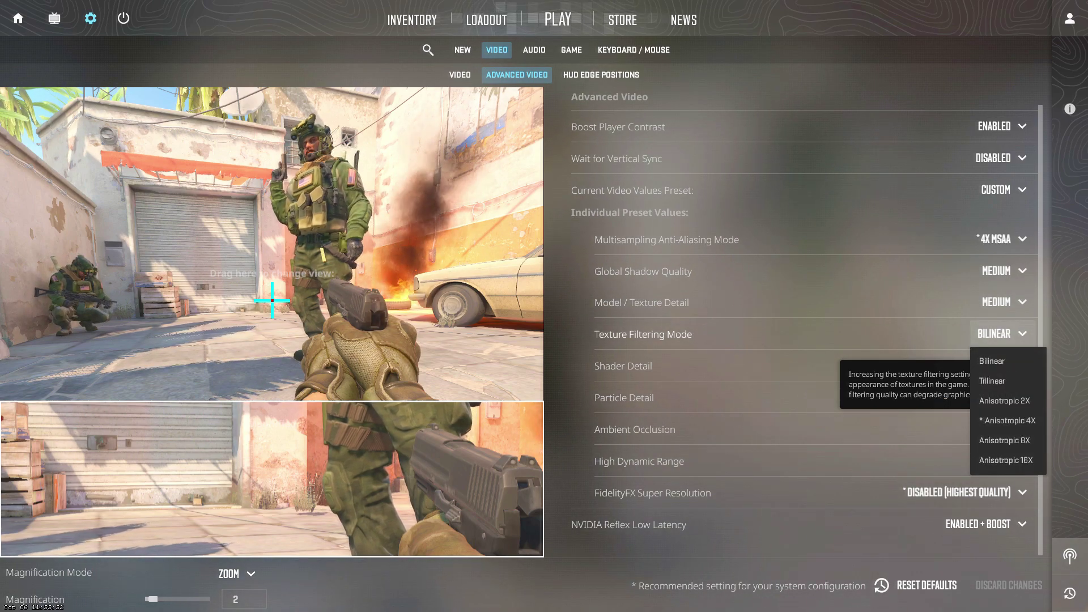
{"action": "left_click", "coordinate": [992, 361]}
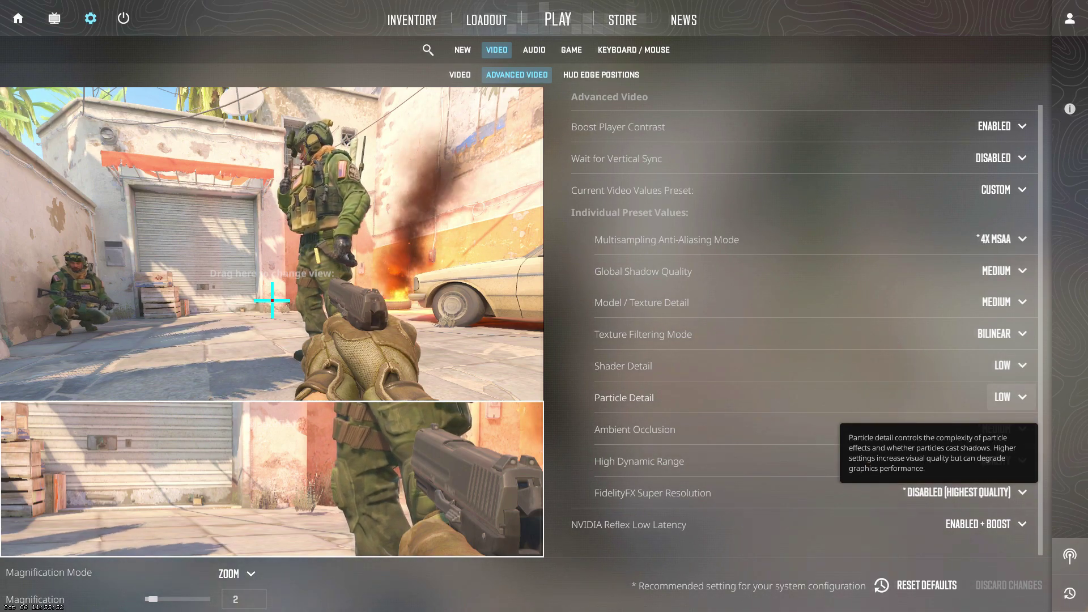
{"action": "left_click", "coordinate": [1011, 397]}
{"action": "left_click", "coordinate": [1011, 397]}
{"action": "left_click", "coordinate": [1011, 365]}
{"action": "left_click", "coordinate": [1011, 365]}
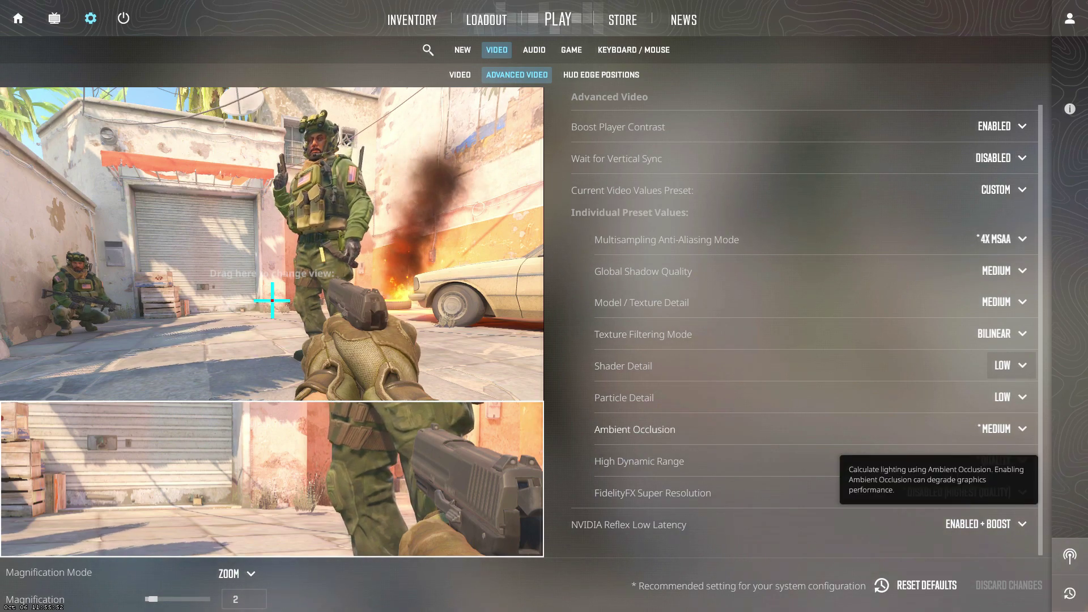
Set Ambient Occlusion to Medium and leave High Dynamic Range on Quality
{"action": "mouse_move", "coordinate": [1059, 429]}
{"action": "left_click", "coordinate": [1005, 429]}
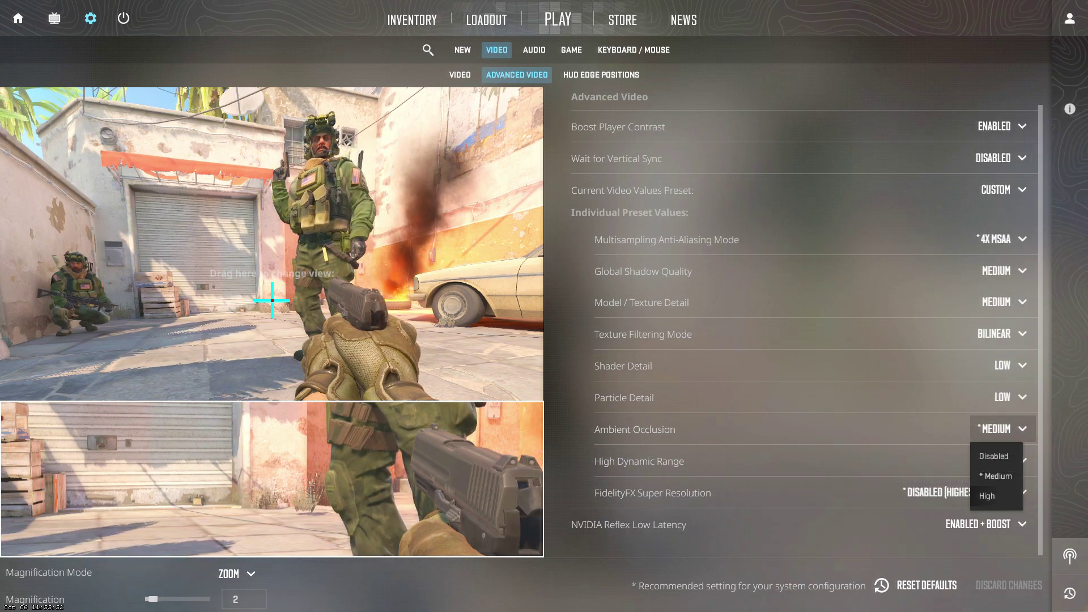
{"action": "left_click", "coordinate": [986, 490]}
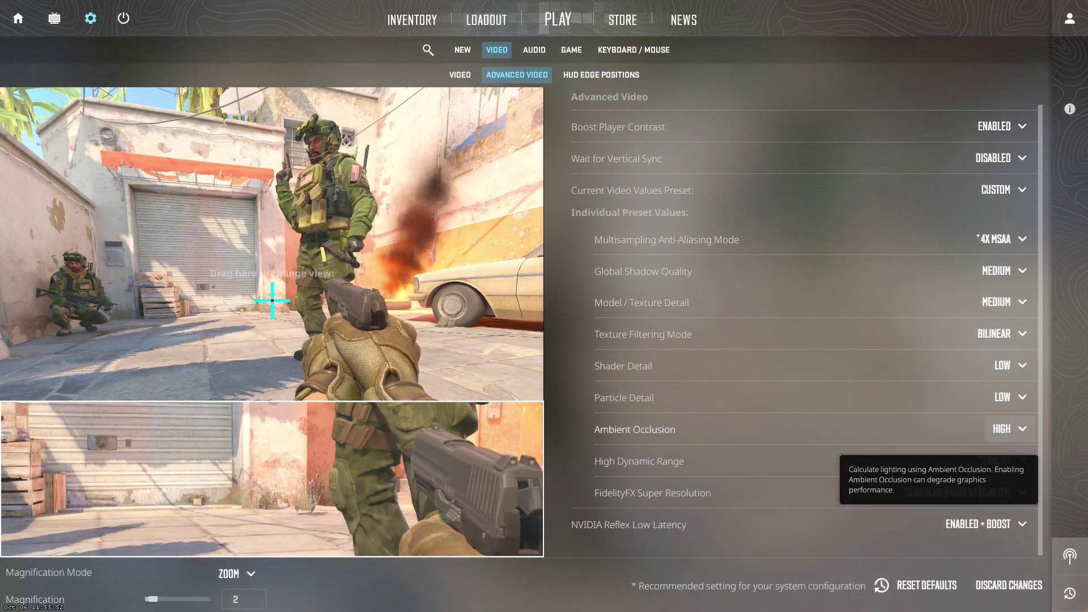
{"action": "left_click", "coordinate": [1005, 428]}
{"action": "left_click", "coordinate": [998, 474]}
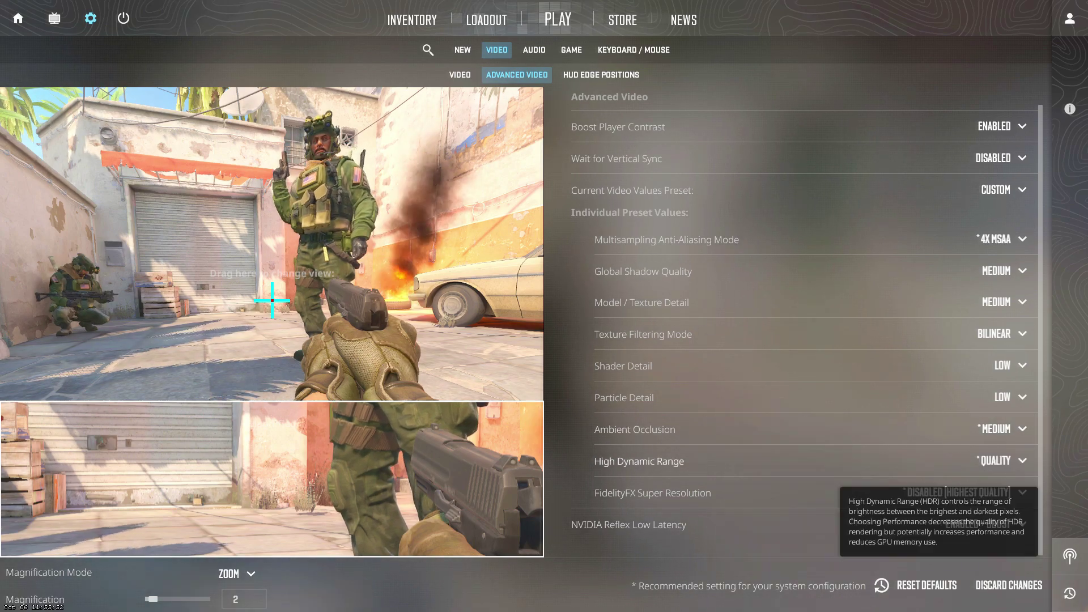
{"action": "left_click", "coordinate": [1001, 461]}
{"action": "left_click", "coordinate": [998, 507]}
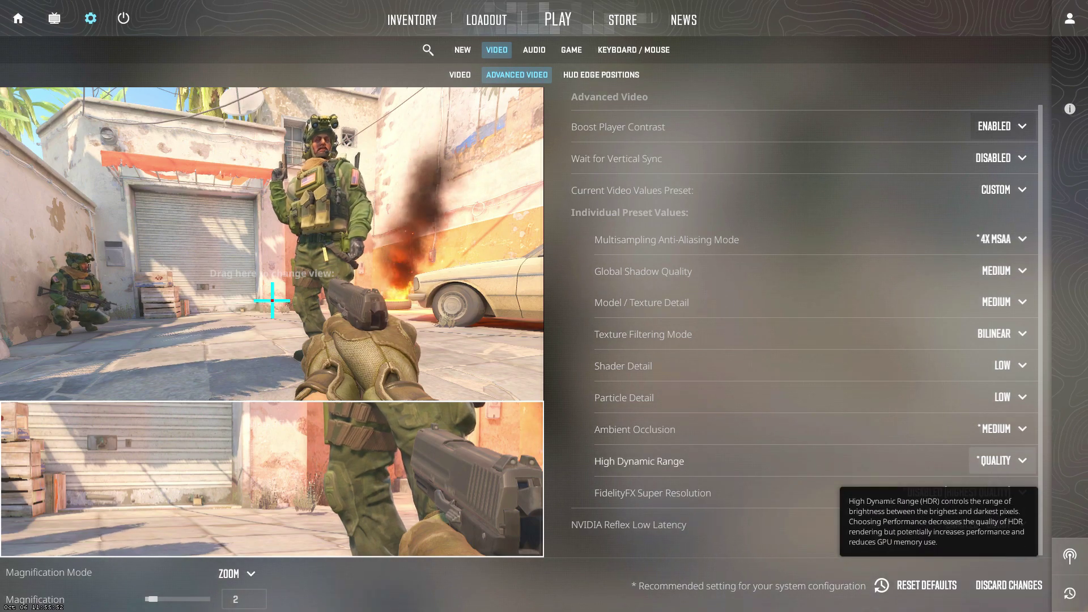
Leave High Dynamic Range on Quality and FidelityFX Super Resolution on Disabled
{"action": "left_click", "coordinate": [1002, 460]}
{"action": "left_click", "coordinate": [1000, 507]}
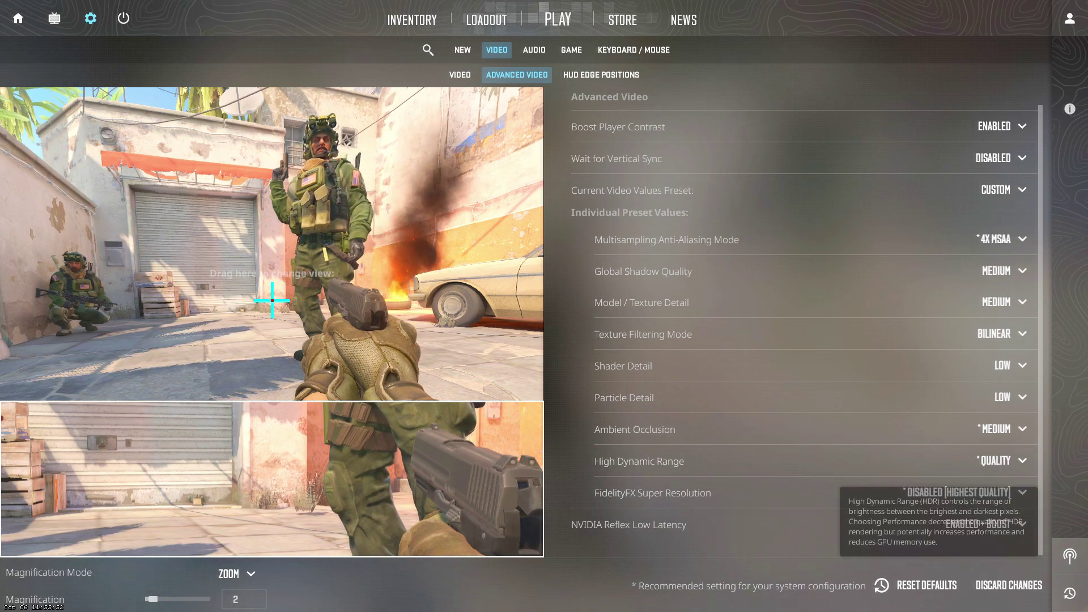
{"action": "left_click", "coordinate": [963, 491]}
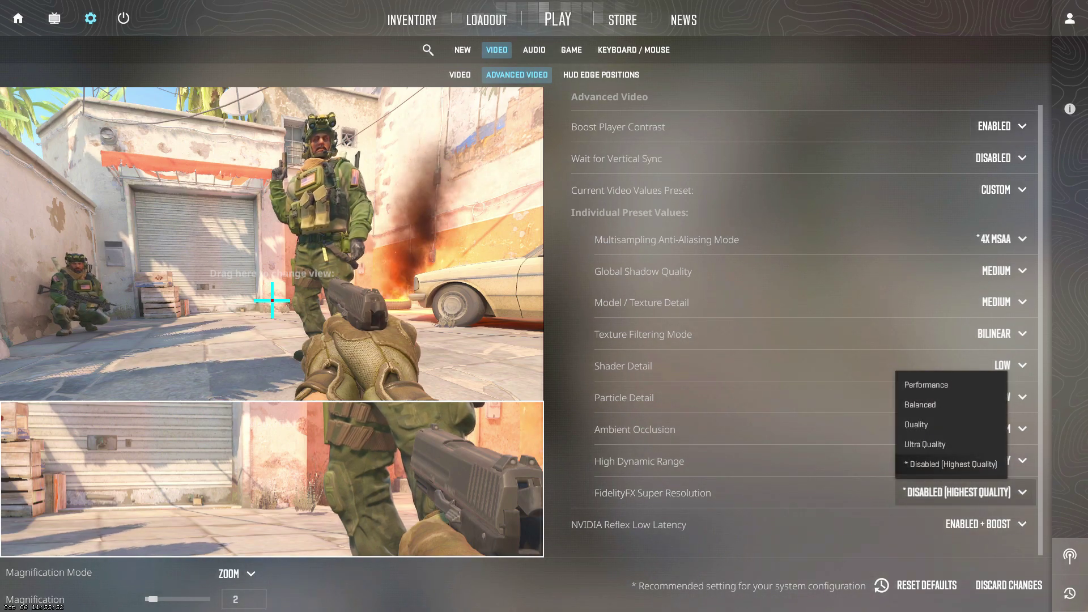
{"action": "left_click", "coordinate": [952, 463]}
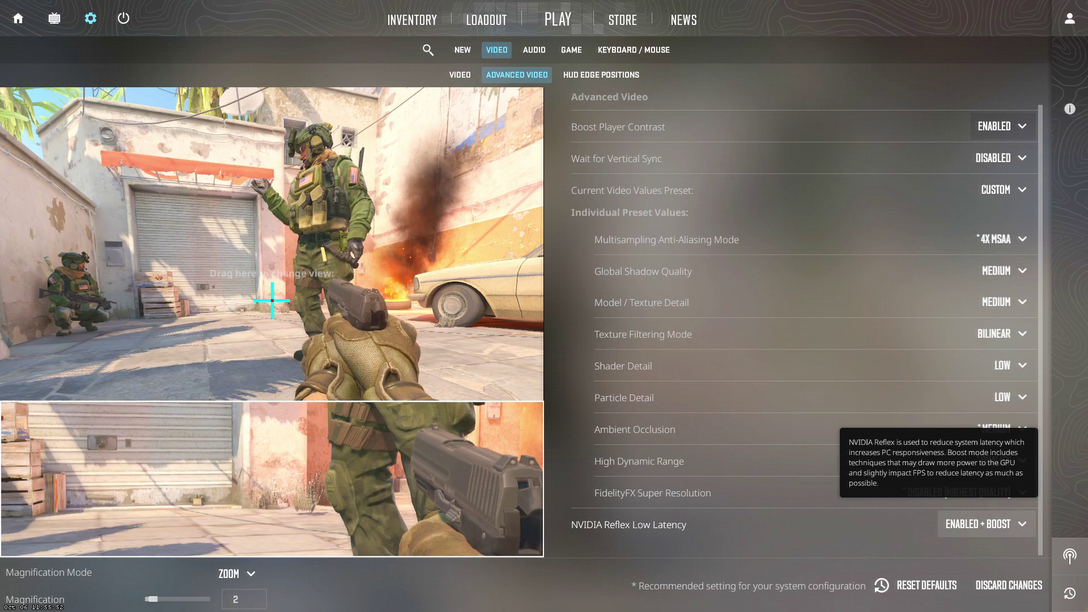
Set NVIDIA Reflex Low Latency to Enabled + Boost
{"action": "left_click", "coordinate": [986, 524]}
{"action": "left_click", "coordinate": [970, 570]}
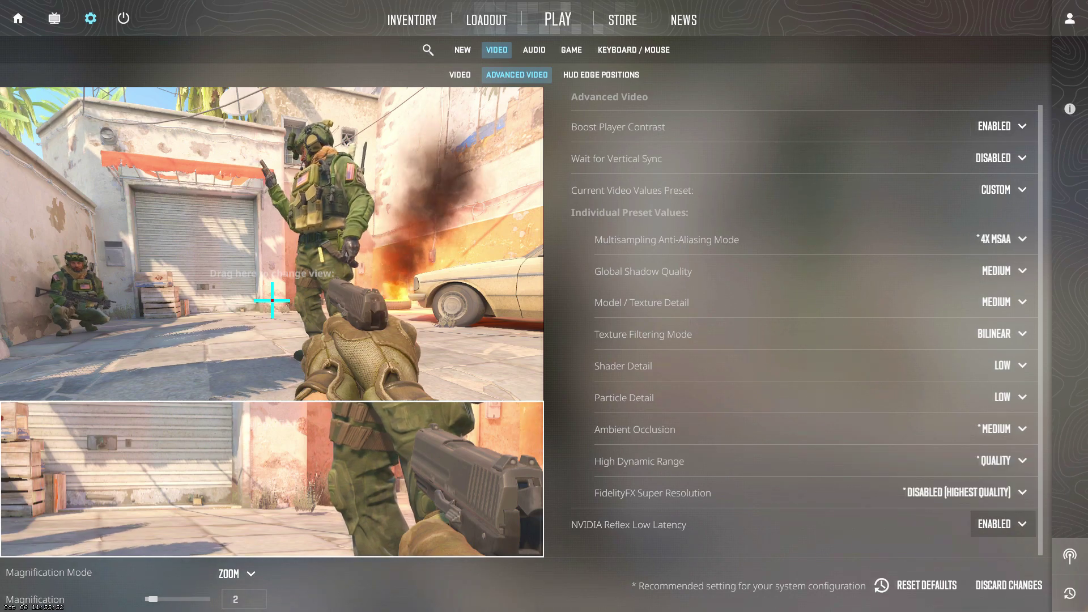
{"action": "left_click", "coordinate": [1002, 524]}
{"action": "left_click", "coordinate": [997, 587]}
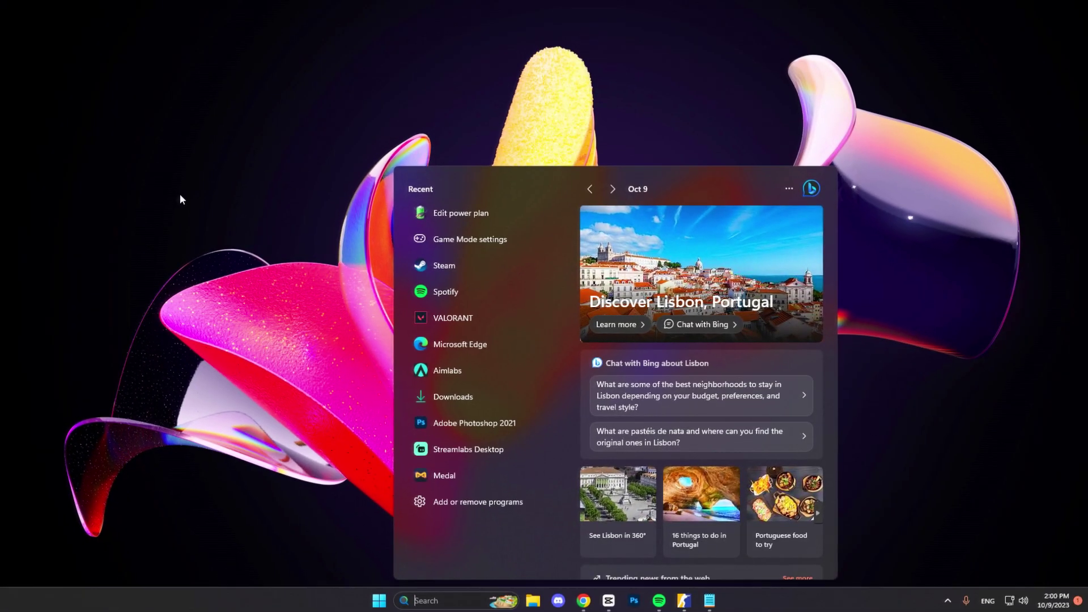
Search 'game mode', confirm Windows Game Mode is On, and close Settings
{"action": "type", "text": "game mode"}
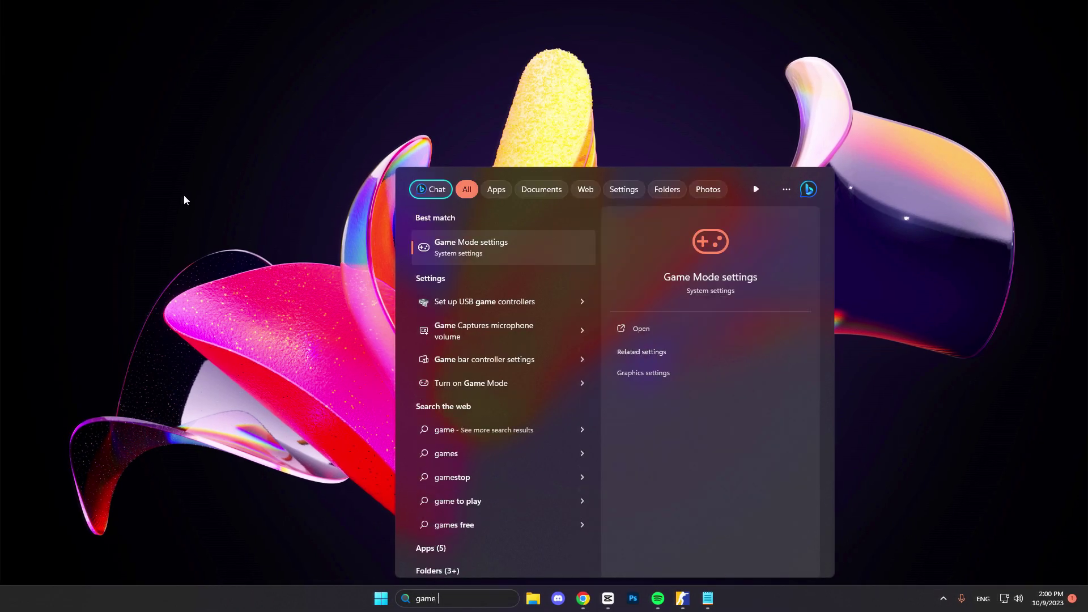
{"action": "left_click", "coordinate": [484, 246]}
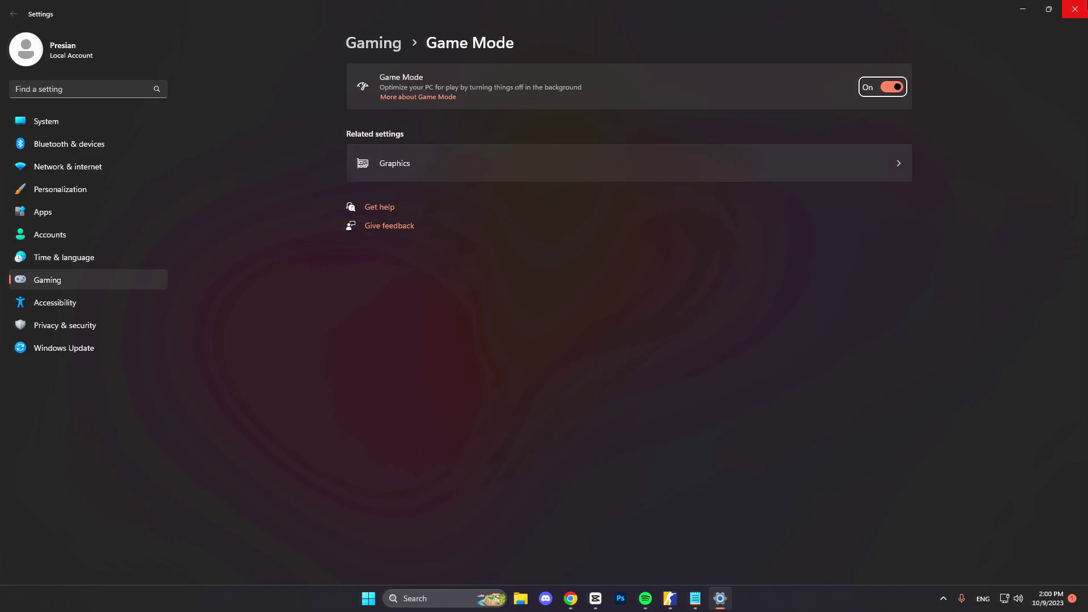
{"action": "left_click", "coordinate": [1085, 4]}
Search 'edit' to reach the power plan settings and show the Power Options plan list
{"action": "key", "text": "super"}
{"action": "type", "text": "edit"}
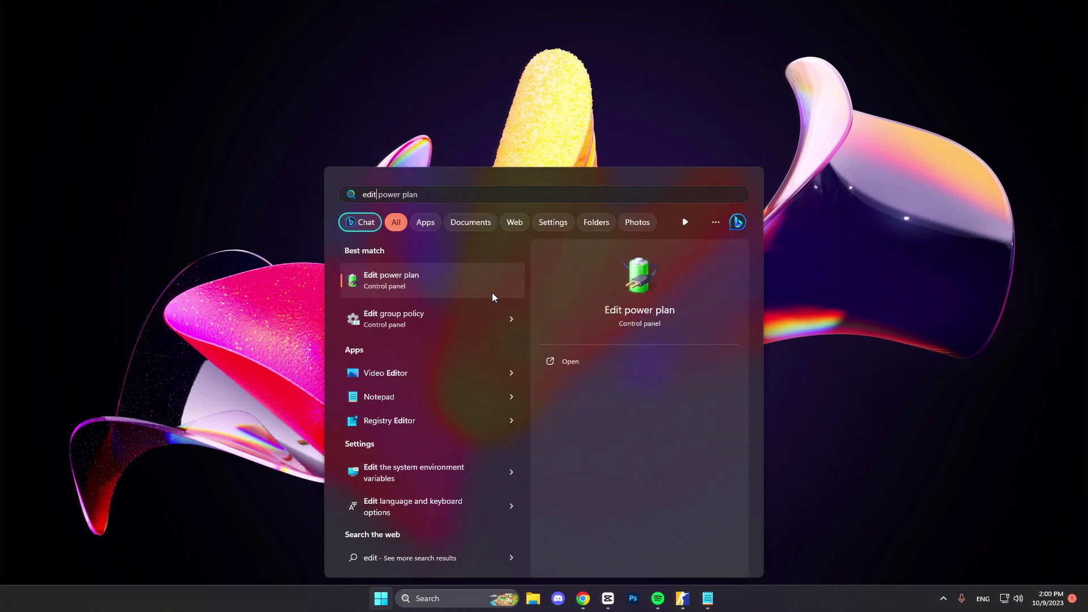
{"action": "left_click", "coordinate": [433, 277]}
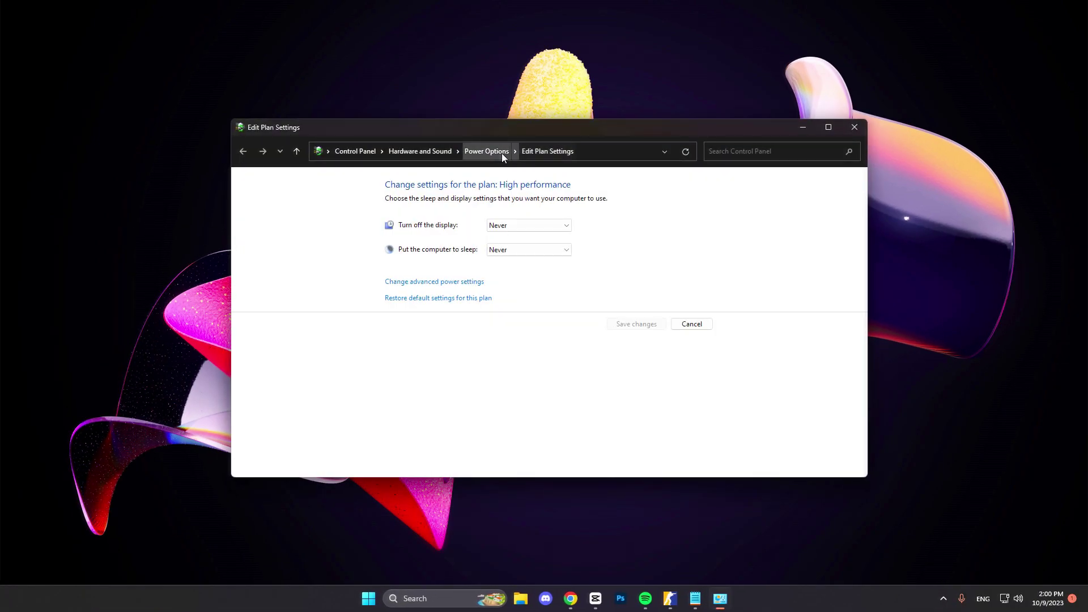
{"action": "left_click", "coordinate": [486, 152]}
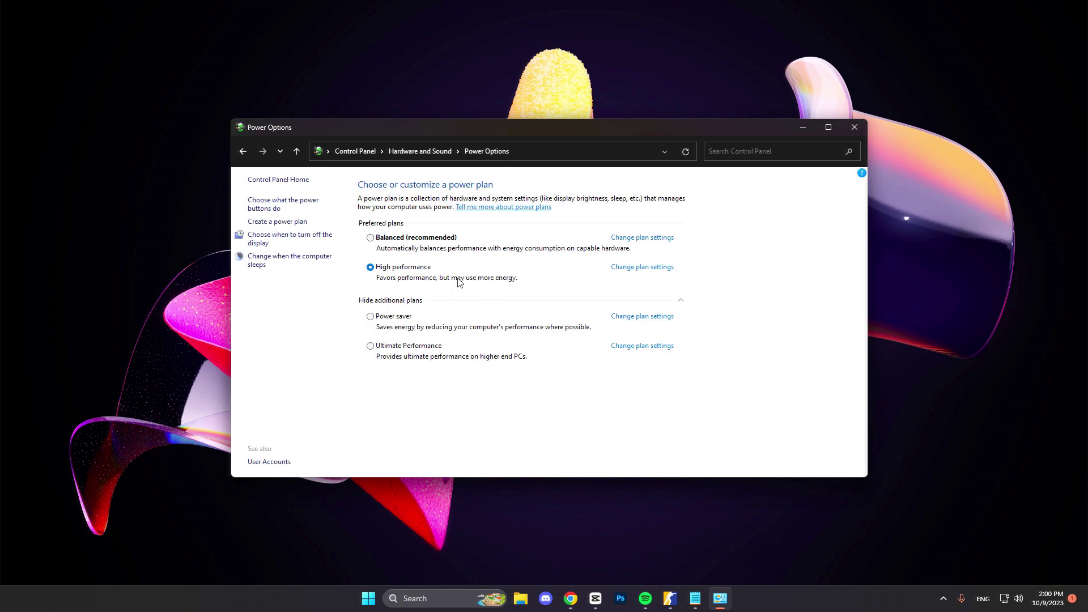
Close Power Options and launch Task Manager from the taskbar, scrolling to the Discord processes
{"action": "key", "text": "alt+F4"}
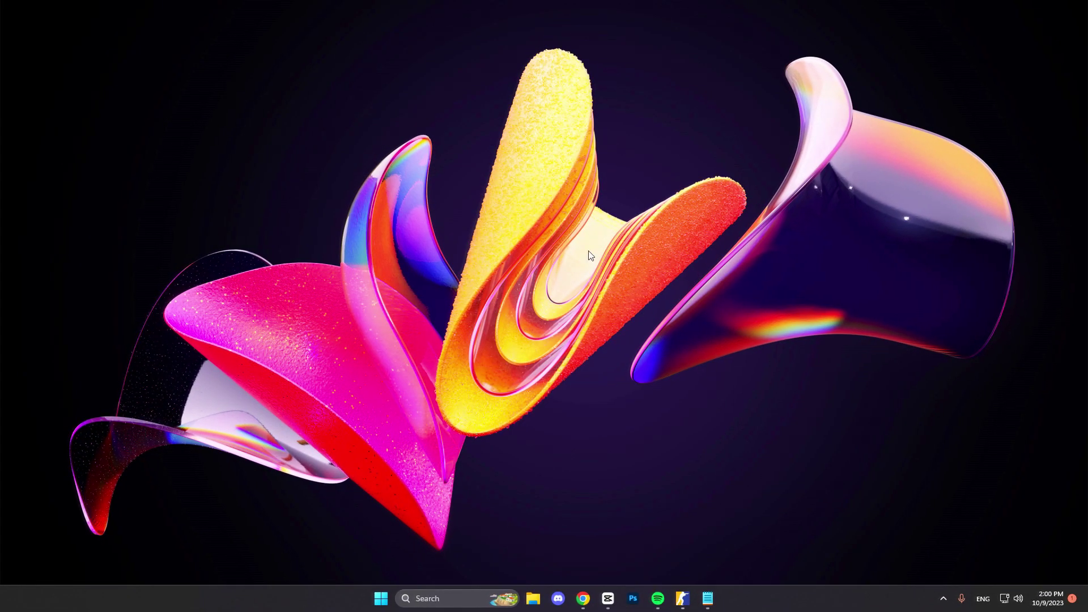
{"action": "right_click", "coordinate": [752, 591]}
{"action": "left_click", "coordinate": [796, 559]}
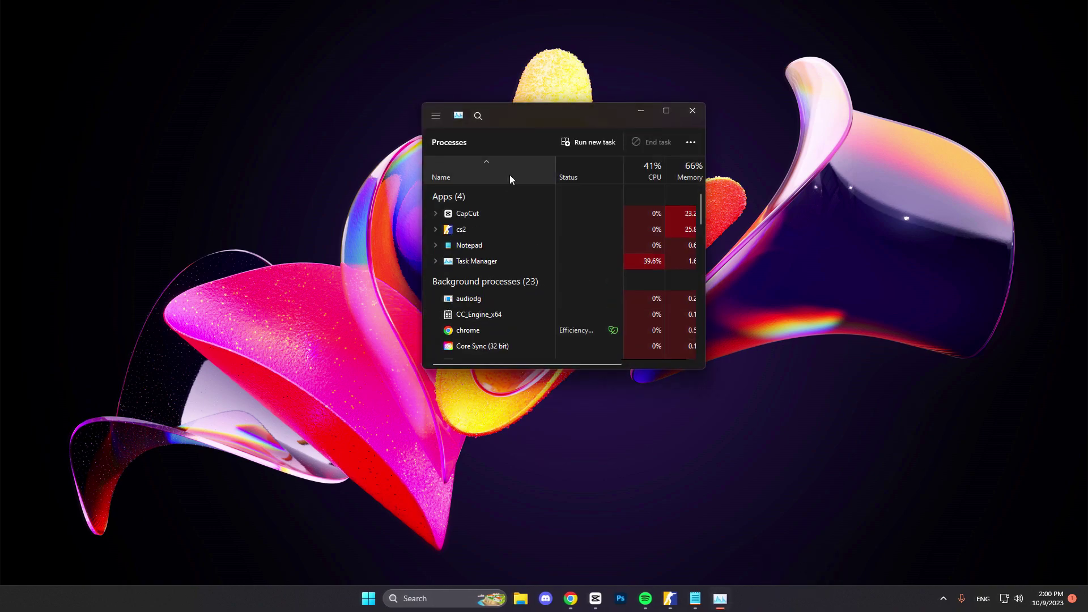
{"action": "scroll", "coordinate": [481, 271], "scroll_direction": "down", "scroll_amount": 8}
{"action": "scroll", "coordinate": [488, 263], "scroll_direction": "down", "scroll_amount": 4}
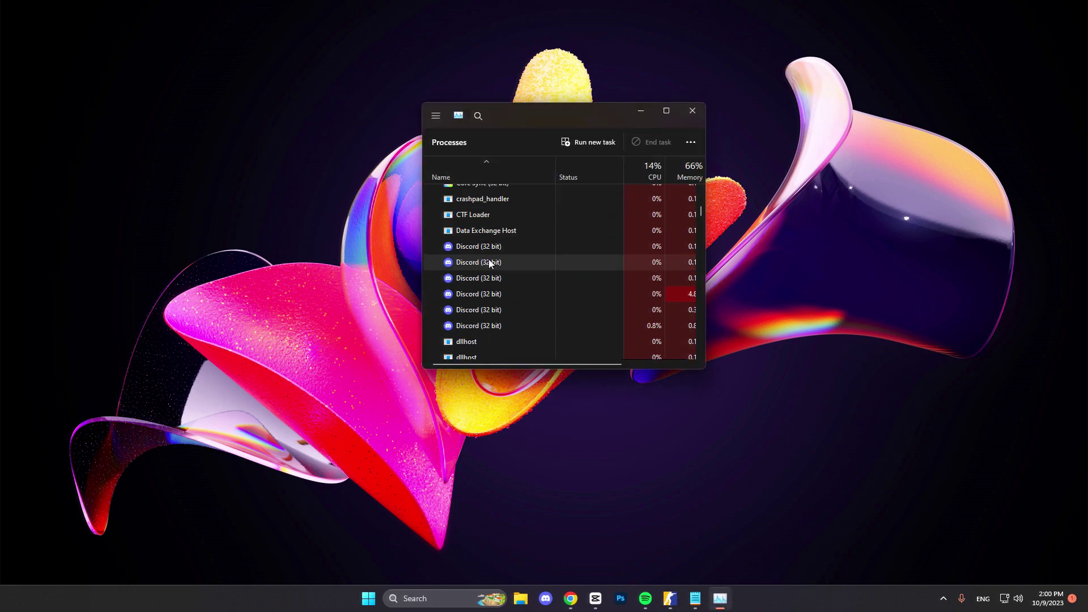
{"action": "scroll", "coordinate": [486, 272], "scroll_direction": "up", "scroll_amount": 2}
End a background Discord process with End task from its context menu
{"action": "right_click", "coordinate": [480, 278]}
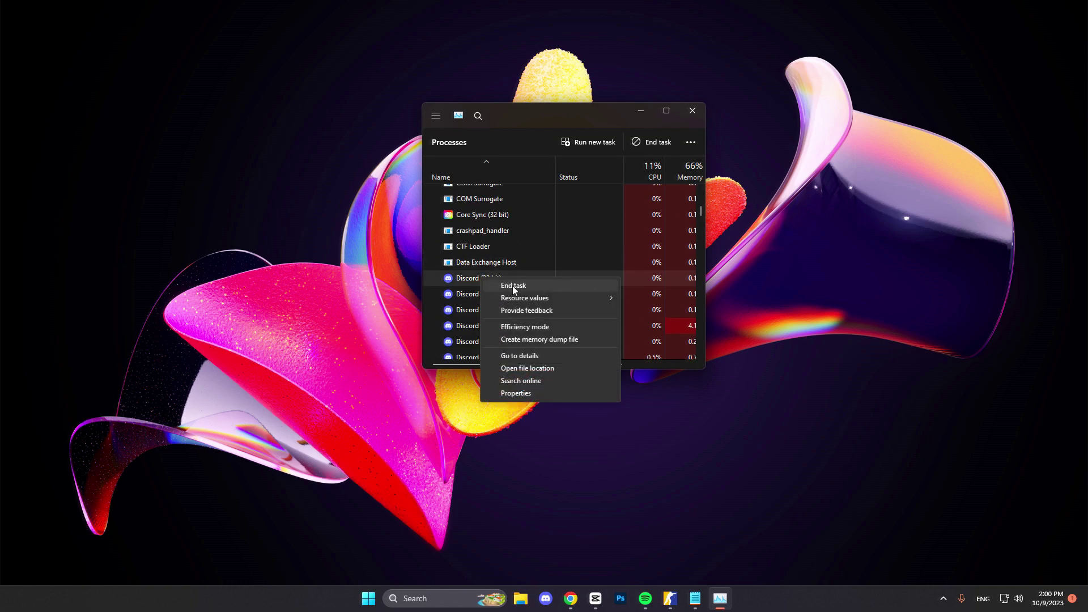
{"action": "right_click", "coordinate": [474, 325]}
{"action": "left_click", "coordinate": [517, 336]}
{"action": "scroll", "coordinate": [498, 281], "scroll_direction": "down", "scroll_amount": 6}
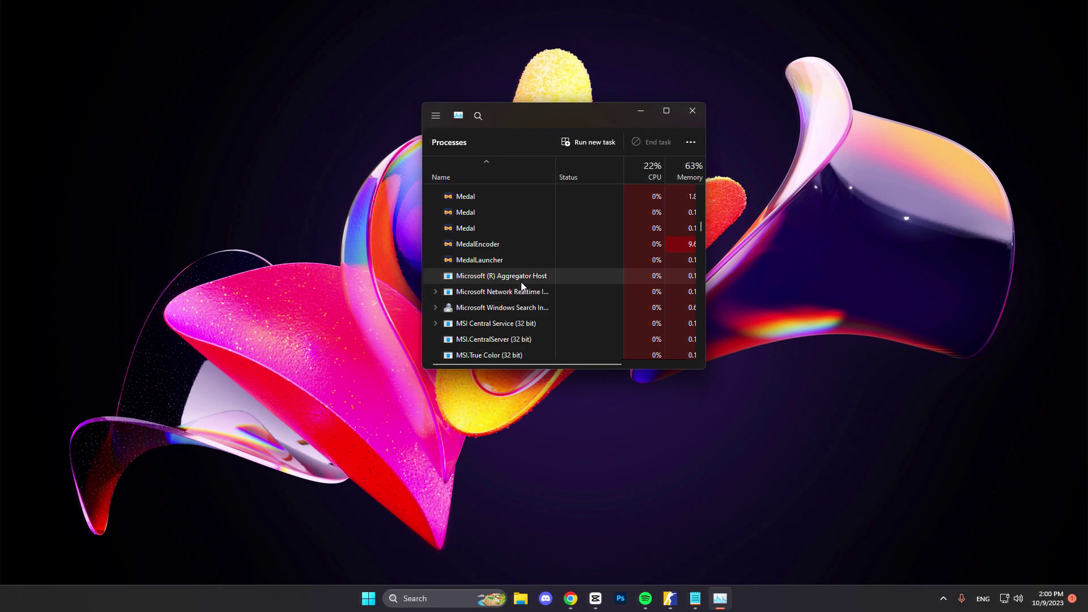
{"action": "scroll", "coordinate": [526, 283], "scroll_direction": "down", "scroll_amount": 8}
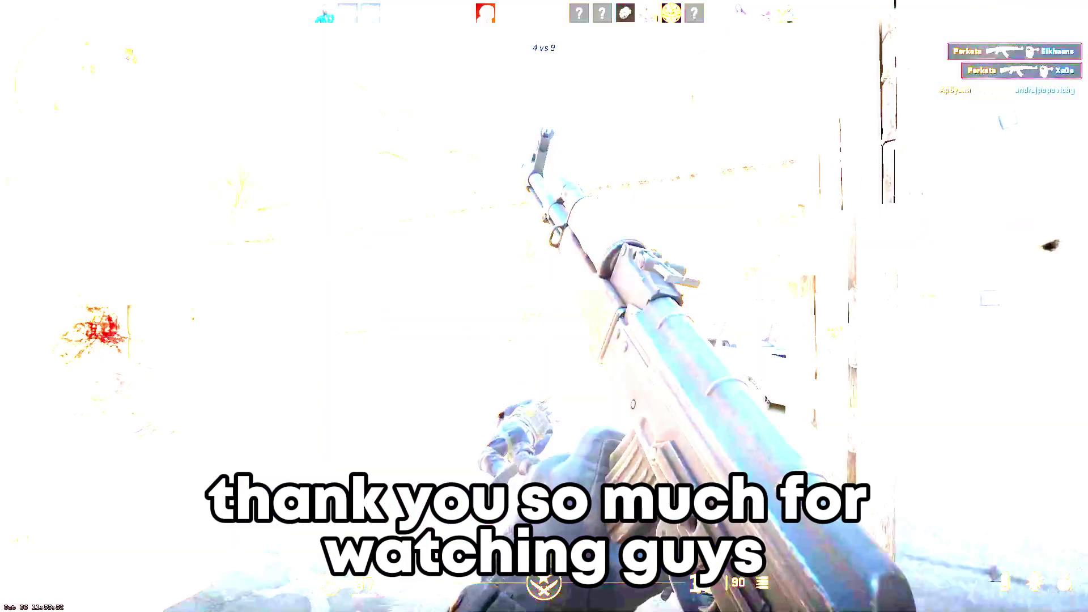